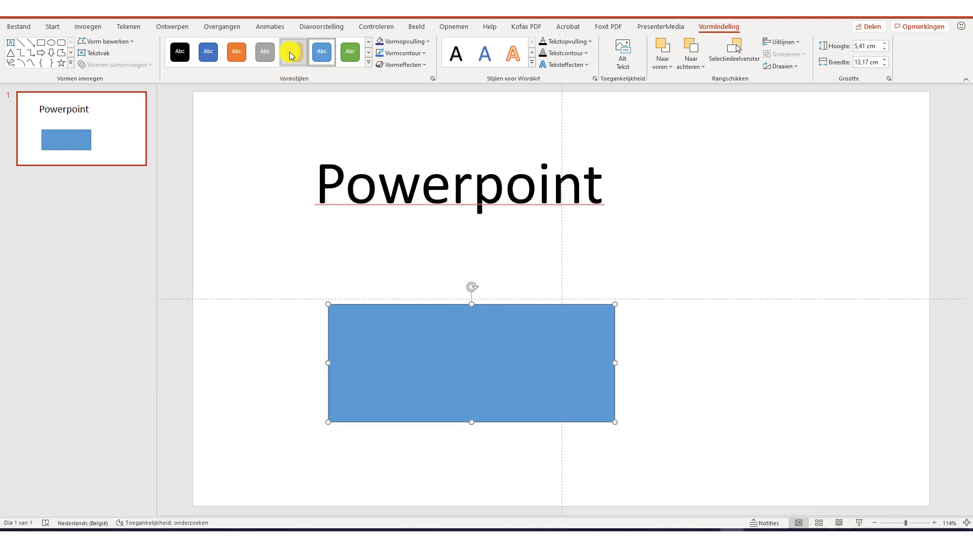
Apply the orange shape style to the rectangle below the Powerpoint title.
{"action": "left_click", "coordinate": [235, 53]}
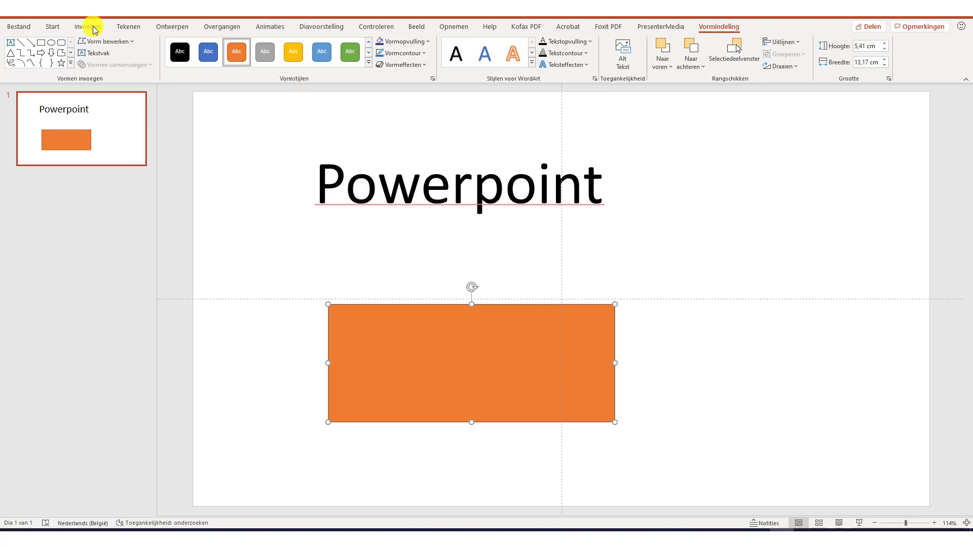
Insert the pink flower stock image and drag it to the slide's top right.
{"action": "left_click", "coordinate": [94, 28]}
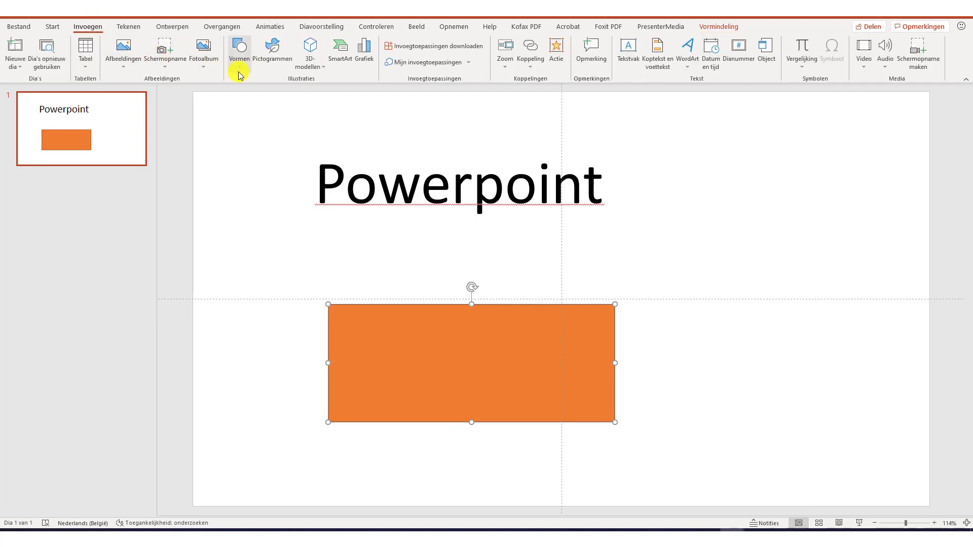
{"action": "left_click", "coordinate": [124, 63]}
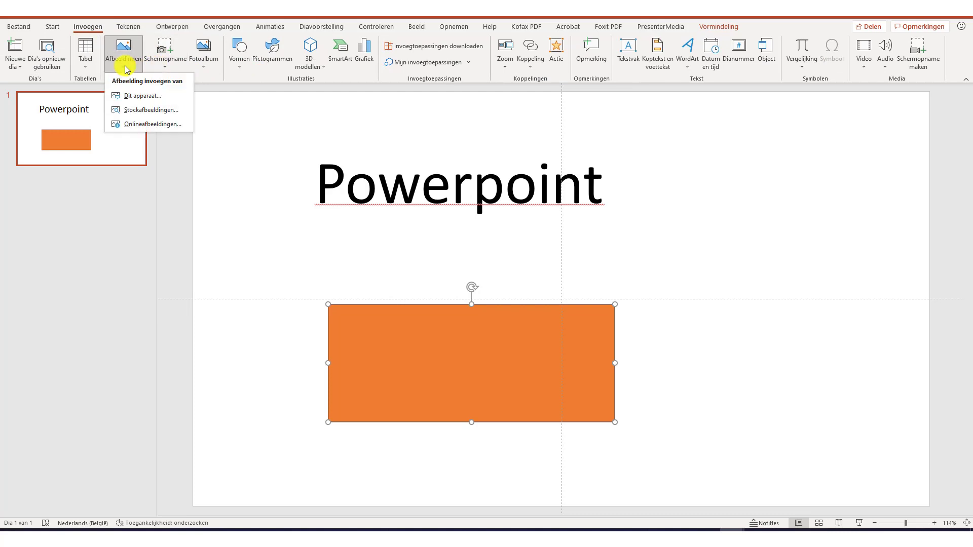
{"action": "left_click", "coordinate": [159, 116]}
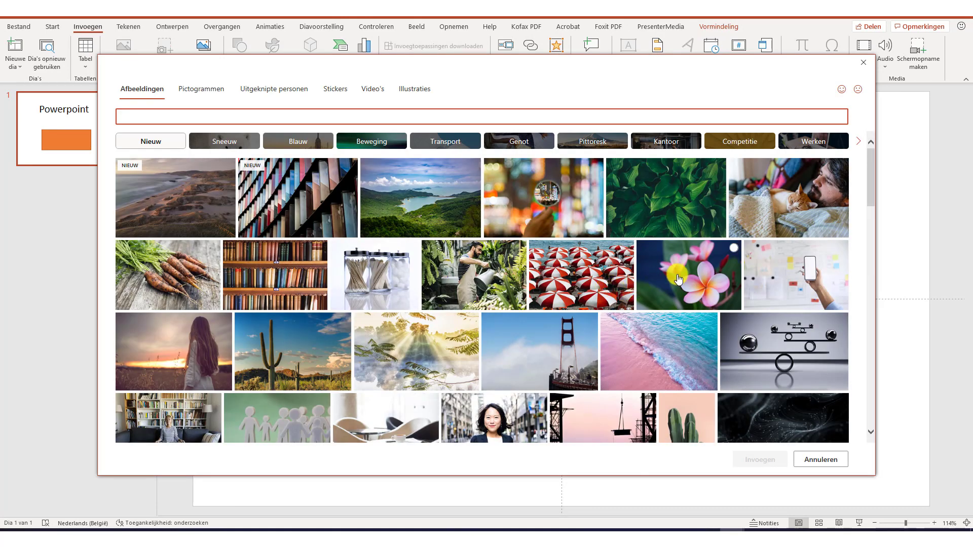
{"action": "left_click", "coordinate": [677, 280]}
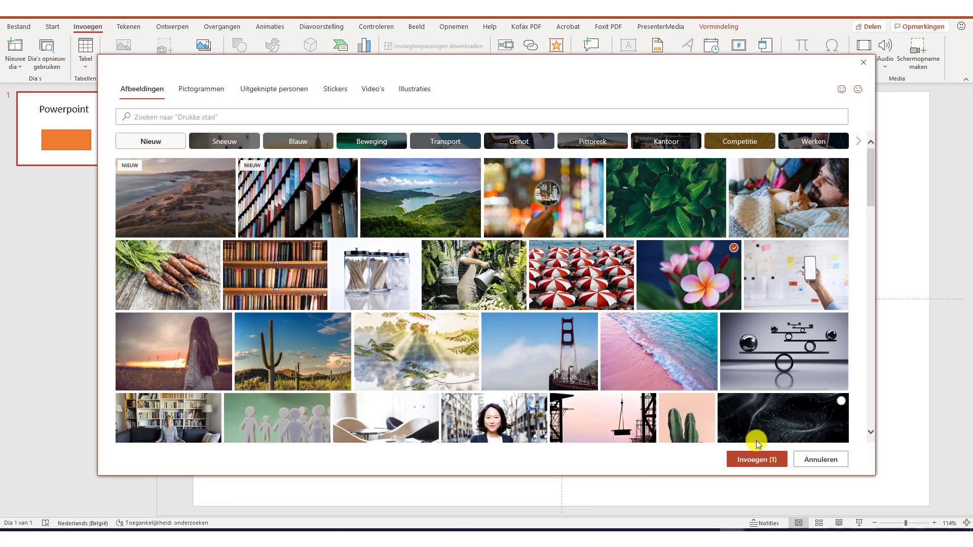
{"action": "left_click", "coordinate": [757, 459]}
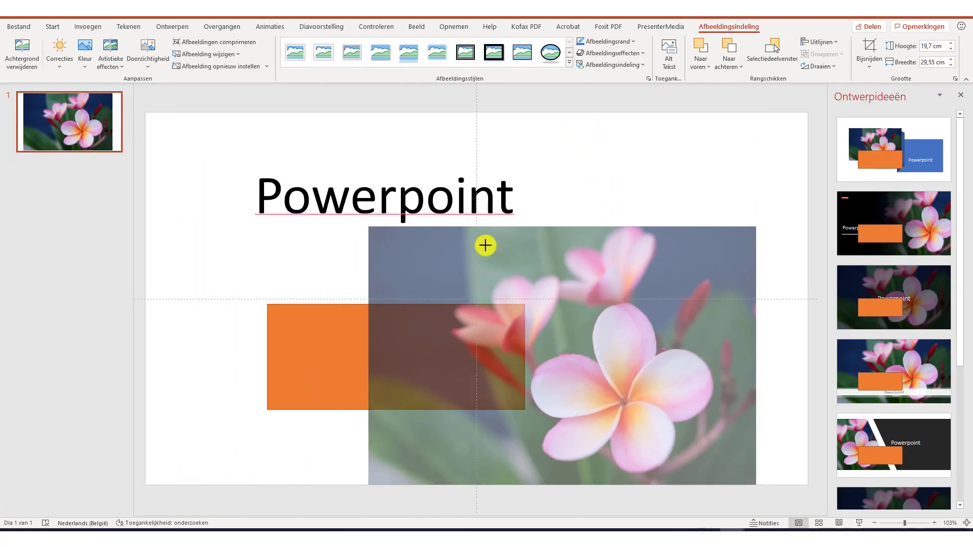
{"action": "left_click_drag", "start_coordinate": [687, 378], "coordinate": [709, 215]}
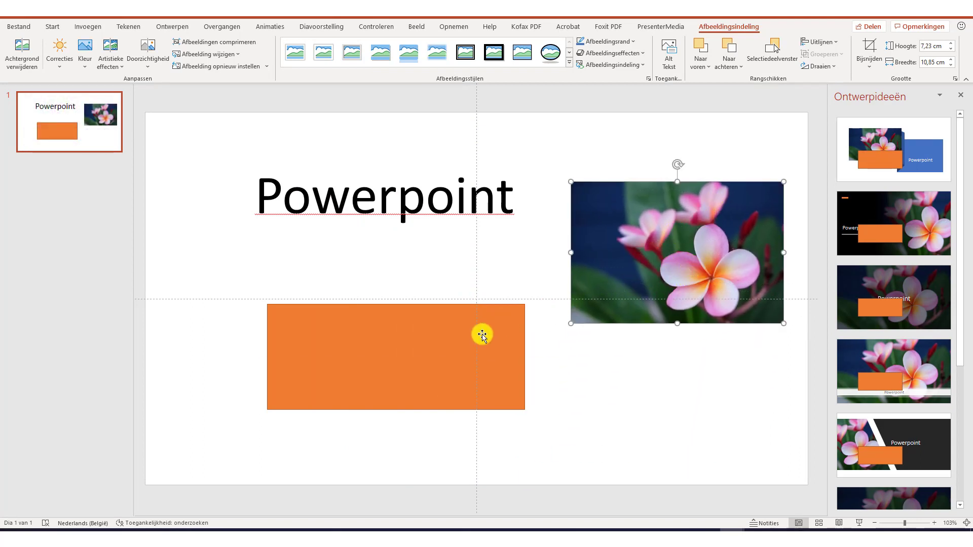
Fill the rectangle with a pinkish-purple sampled from the flower using the Pipet eyedropper.
{"action": "left_click", "coordinate": [411, 342]}
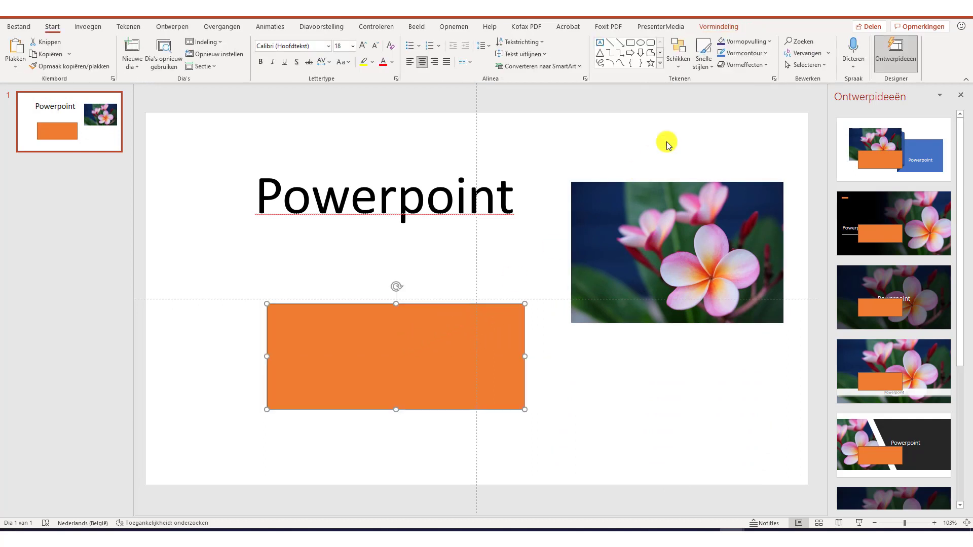
{"action": "left_click", "coordinate": [715, 27]}
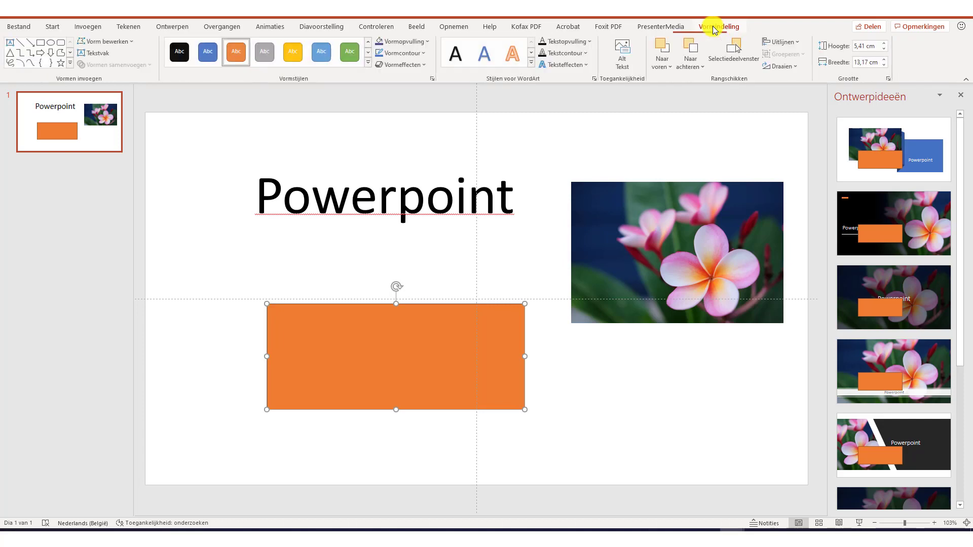
{"action": "left_click", "coordinate": [420, 44]}
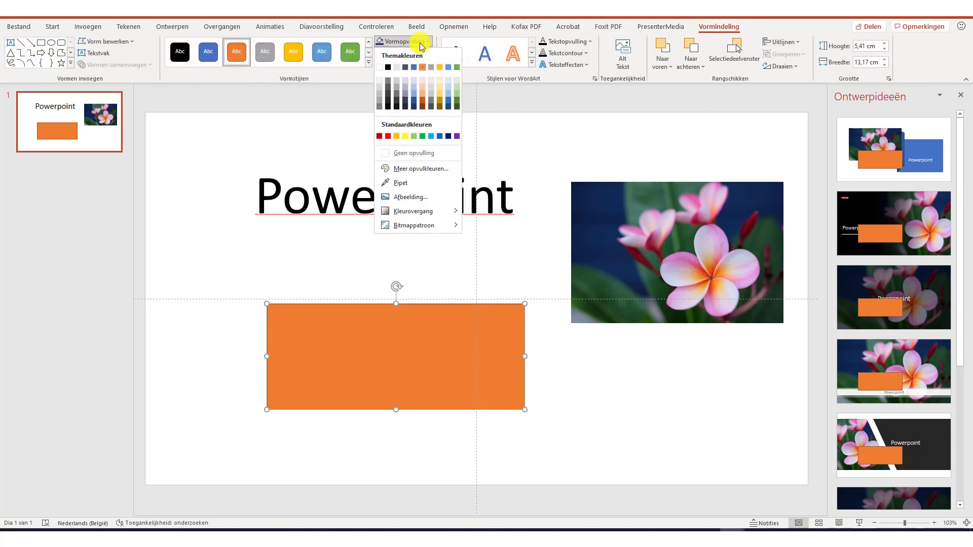
{"action": "left_click", "coordinate": [400, 184]}
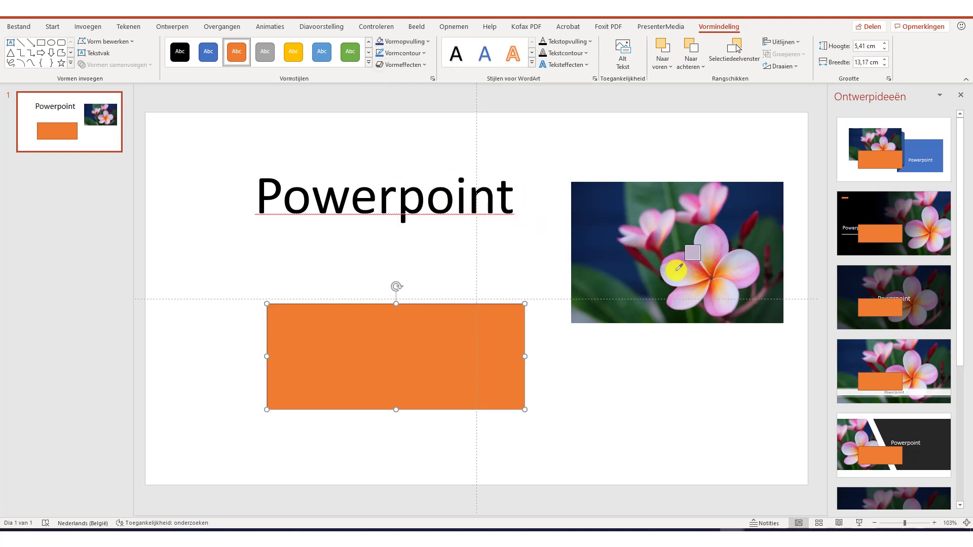
{"action": "left_click", "coordinate": [680, 267]}
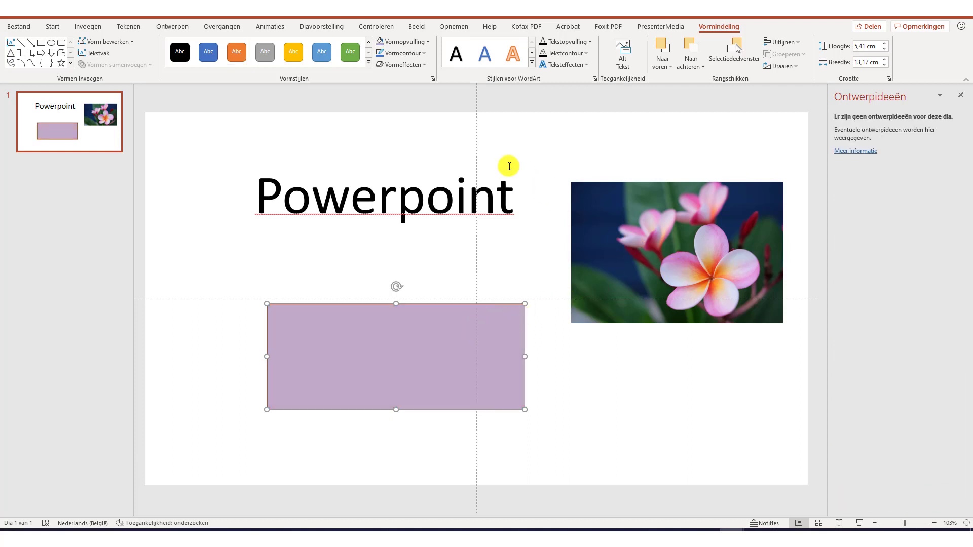
Resample the rectangle fill as dark navy from the photo background, then select the title.
{"action": "left_click", "coordinate": [404, 41]}
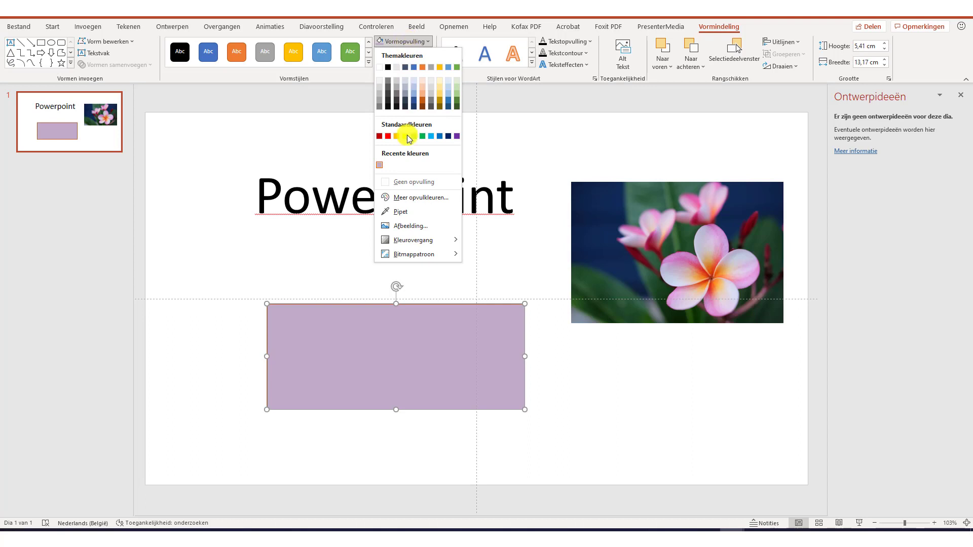
{"action": "left_click", "coordinate": [400, 211]}
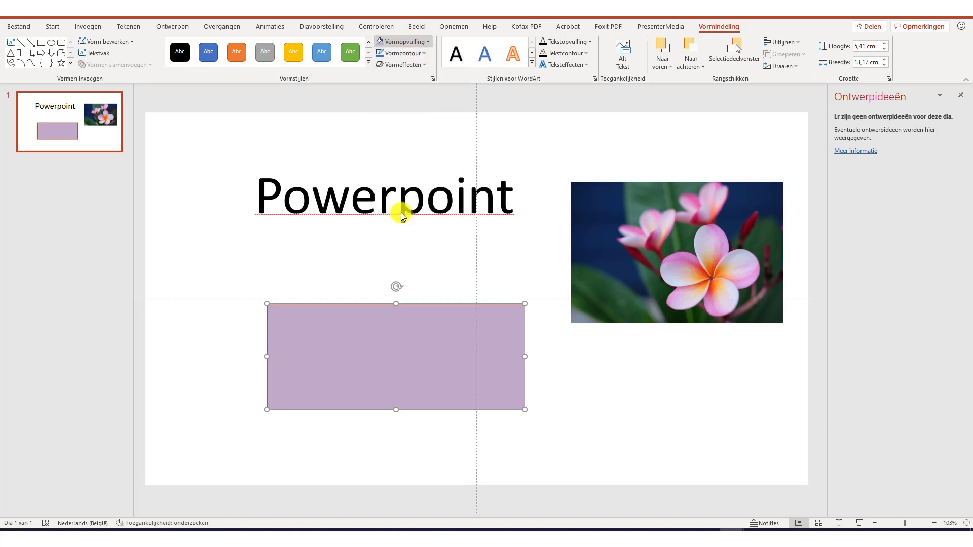
{"action": "left_click", "coordinate": [612, 215]}
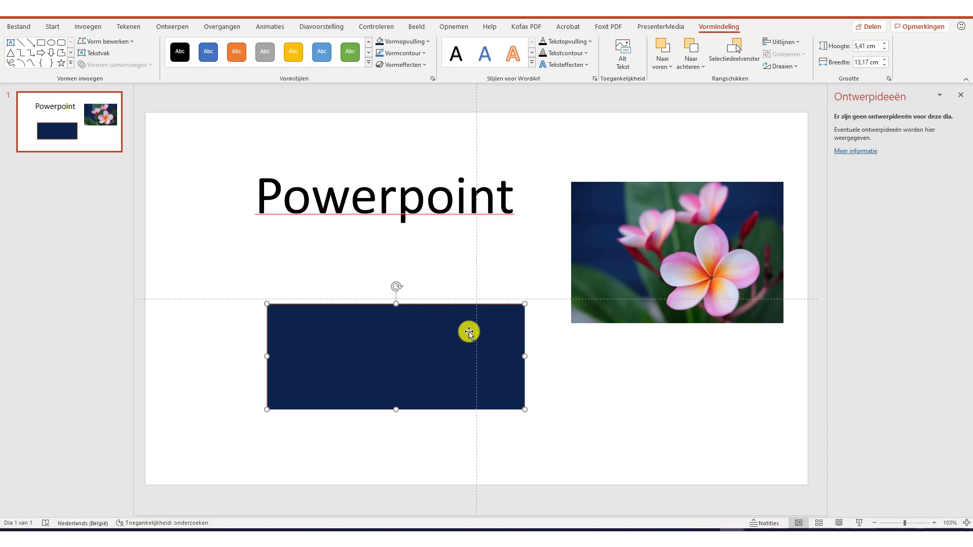
{"action": "key", "text": "Tab"}
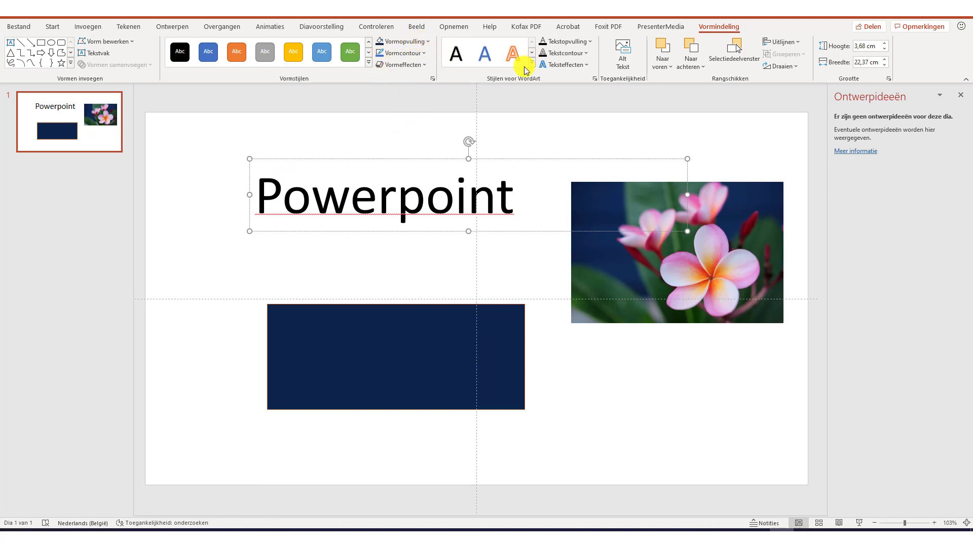
Colour the title text with green sampled from the leaves and snap PowerPoint right.
{"action": "left_click", "coordinate": [591, 44]}
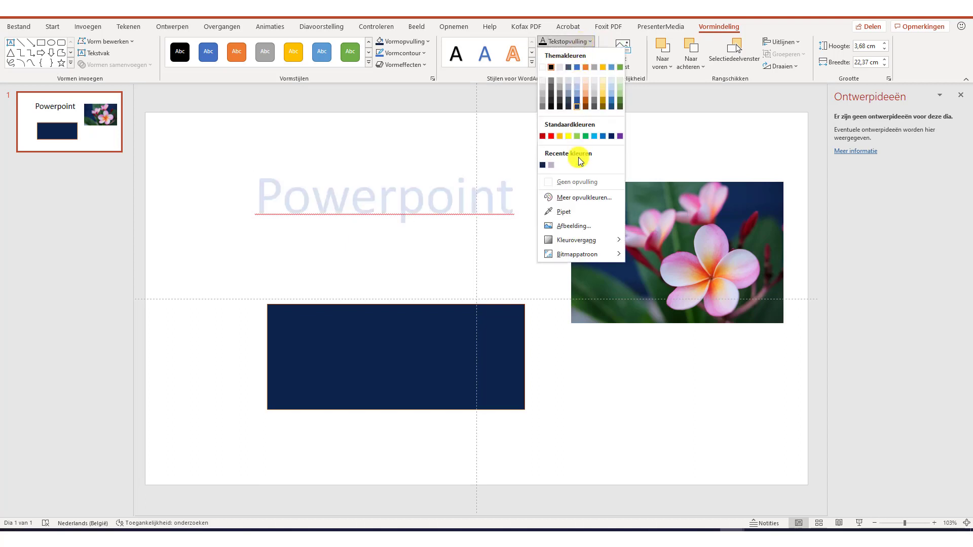
{"action": "left_click", "coordinate": [562, 211]}
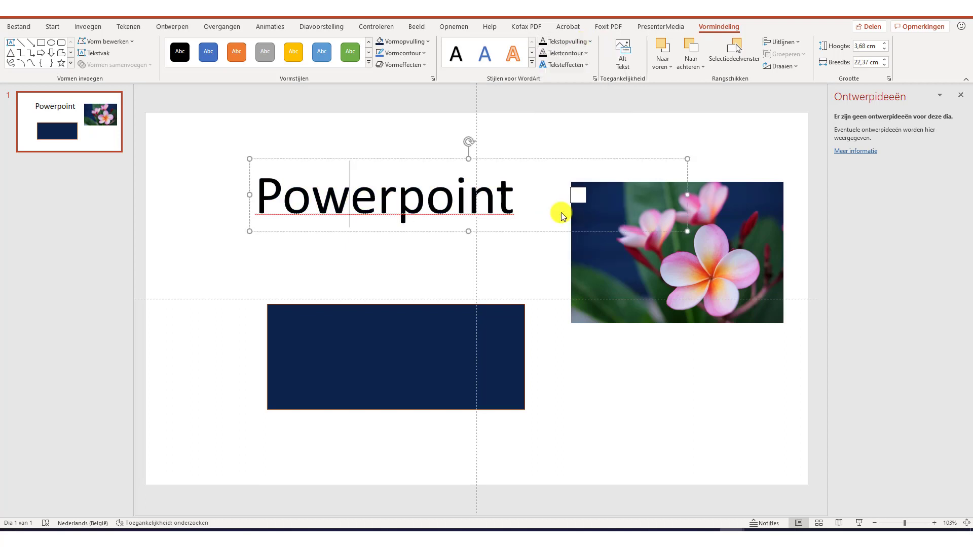
{"action": "left_click", "coordinate": [590, 278]}
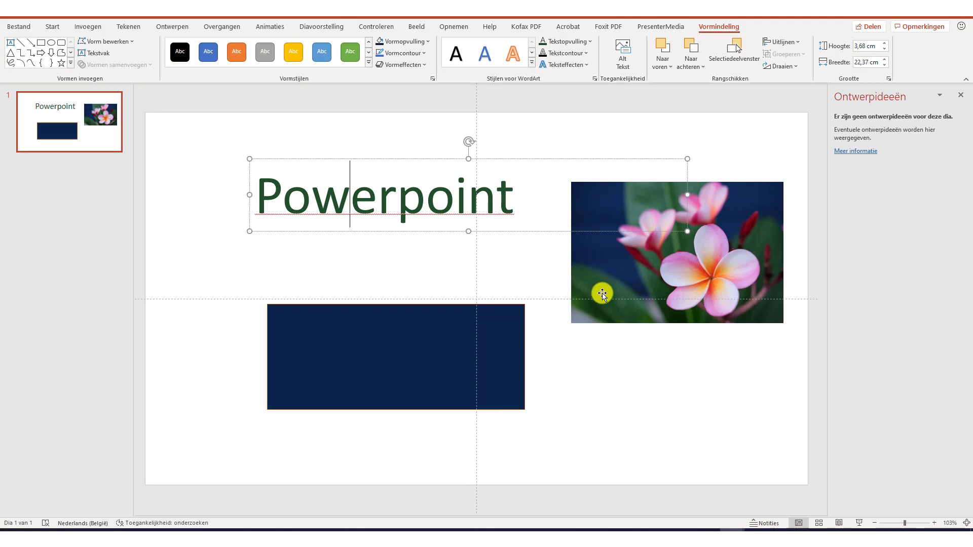
{"action": "key", "text": "super+Right"}
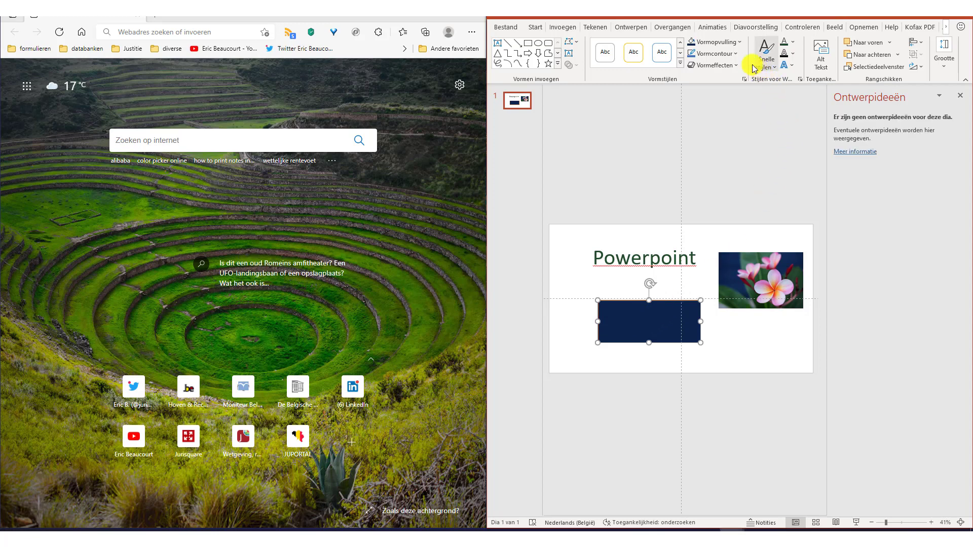
Maximize PowerPoint, start the fill eyedropper, then shrink the window to reveal the browser.
{"action": "left_click", "coordinate": [939, 16]}
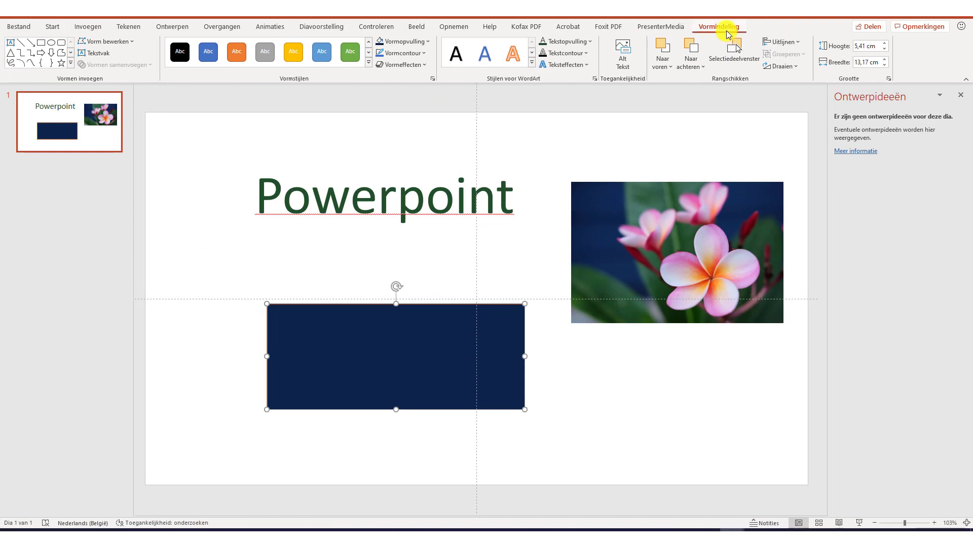
{"action": "left_click", "coordinate": [428, 42]}
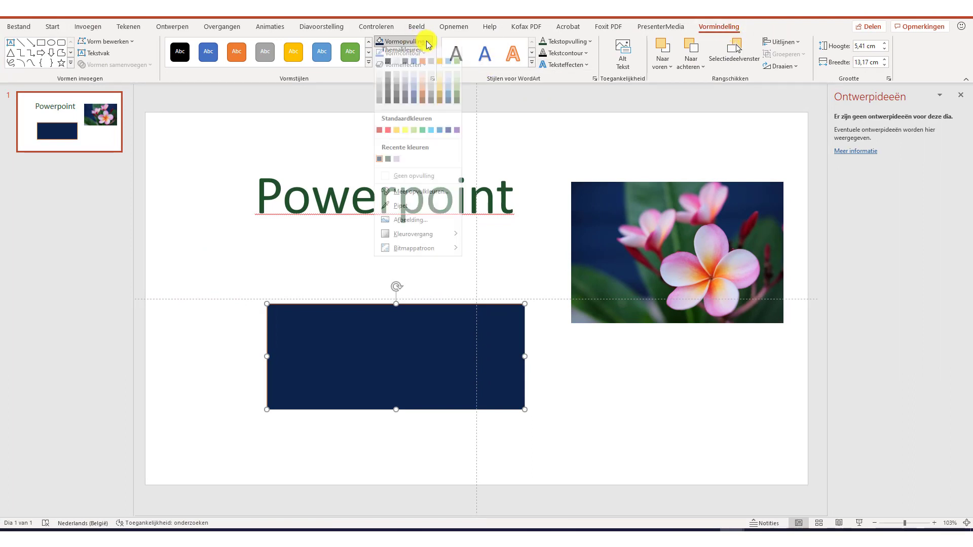
{"action": "left_click", "coordinate": [405, 213]}
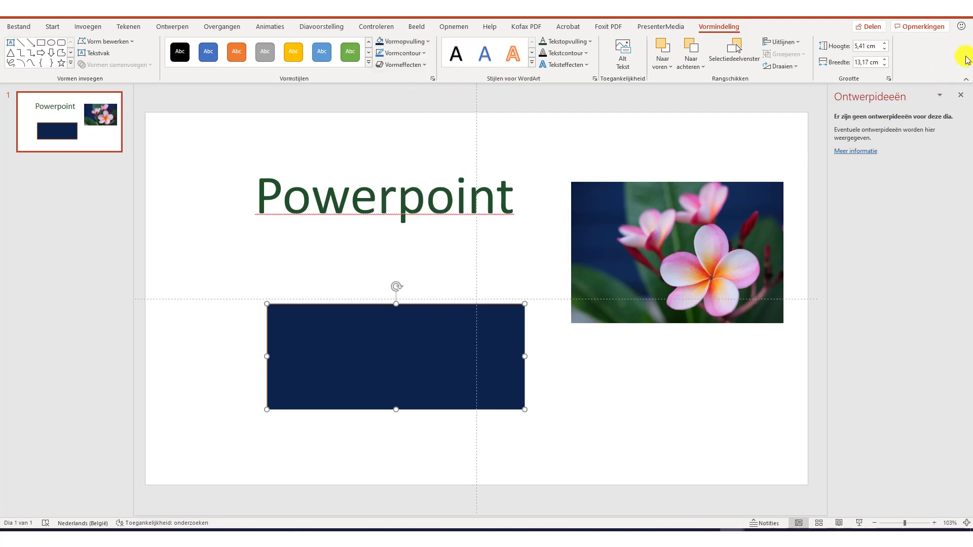
{"action": "left_click", "coordinate": [937, 8]}
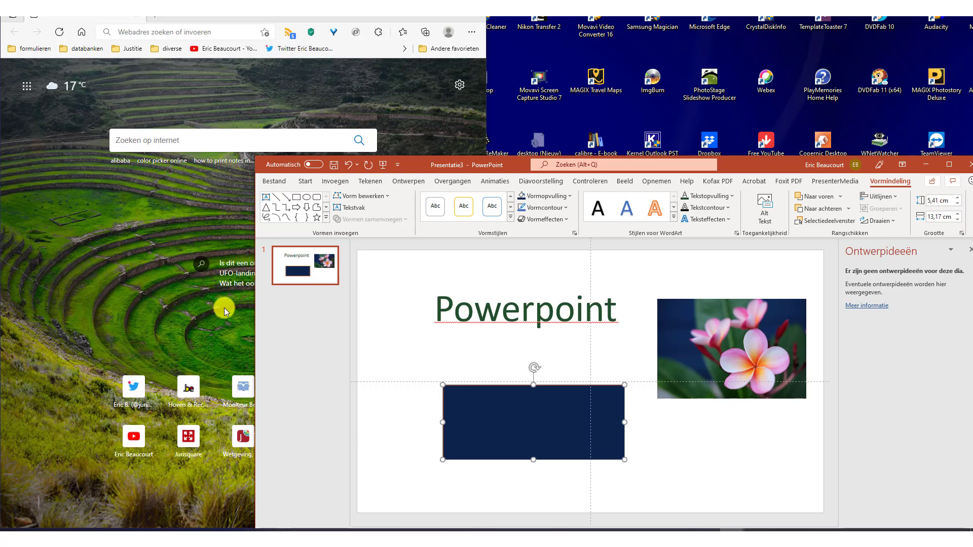
Capture the browser's green terrace background to the clipboard with Greenshot and maximize PowerPoint.
{"action": "key", "text": "Print"}
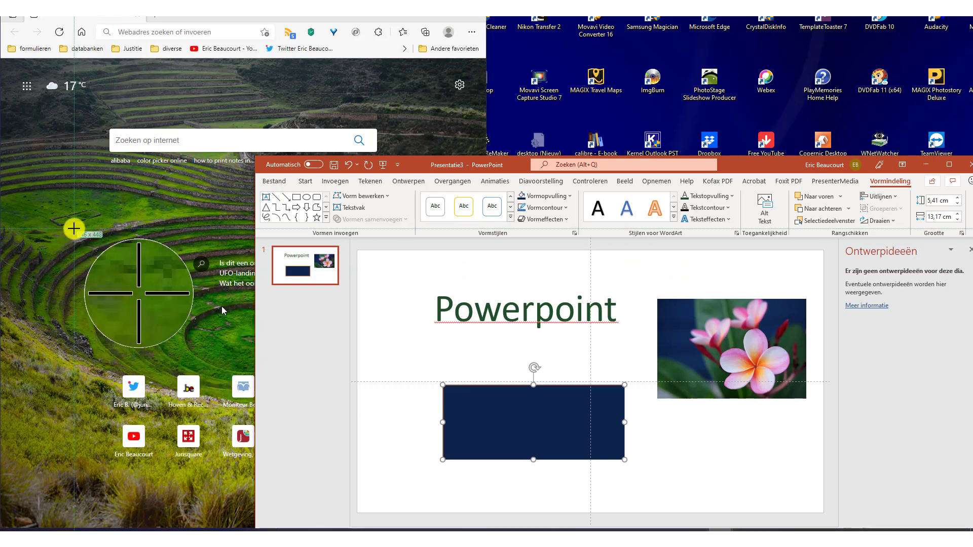
{"action": "left_click_drag", "start_coordinate": [73, 228], "coordinate": [218, 364]}
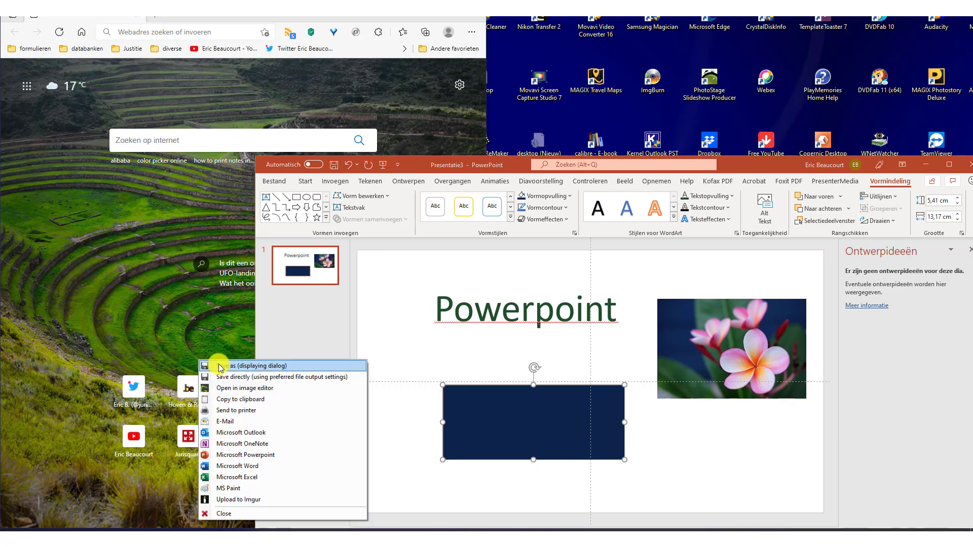
{"action": "left_click", "coordinate": [249, 402]}
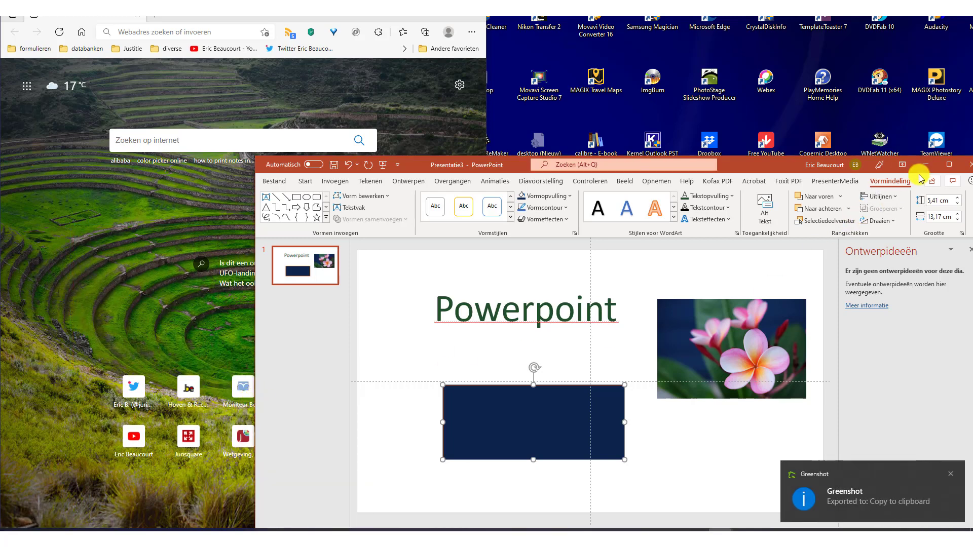
{"action": "left_click", "coordinate": [948, 165]}
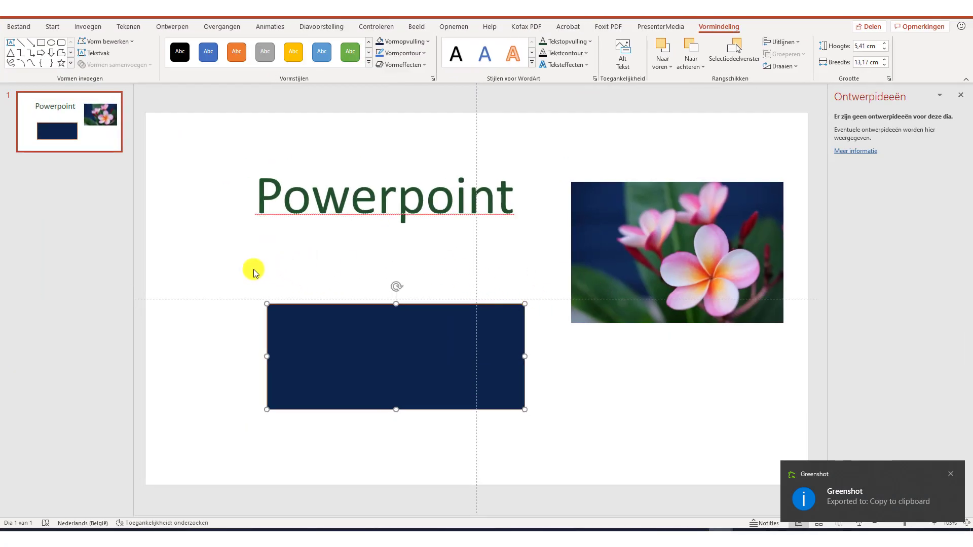
Paste the terrace capture onto the slide and move it to the top left.
{"action": "right_click", "coordinate": [229, 242]}
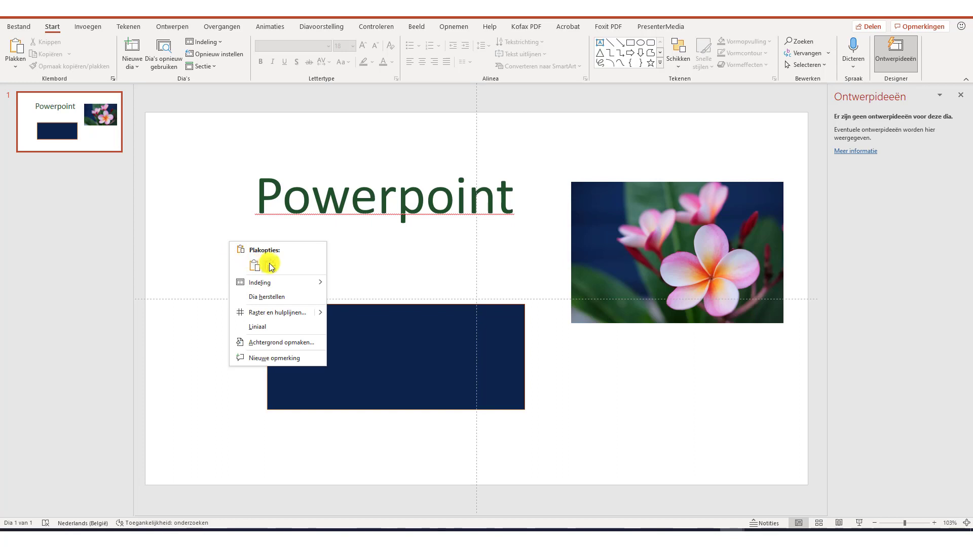
{"action": "left_click", "coordinate": [270, 266]}
{"action": "left_click_drag", "start_coordinate": [455, 247], "coordinate": [246, 172]}
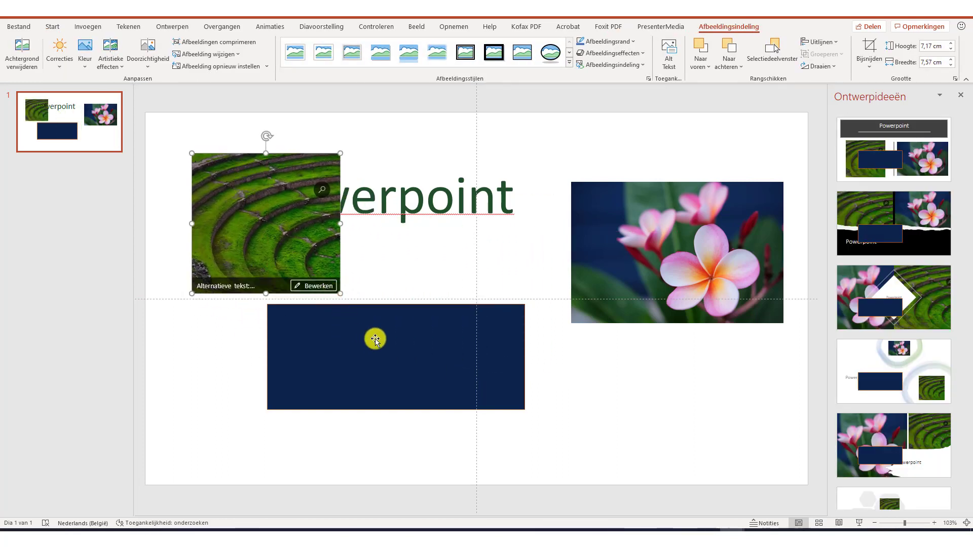
Fill the rectangle with green sampled from the terrace picture via the eyedropper.
{"action": "left_click", "coordinate": [390, 357]}
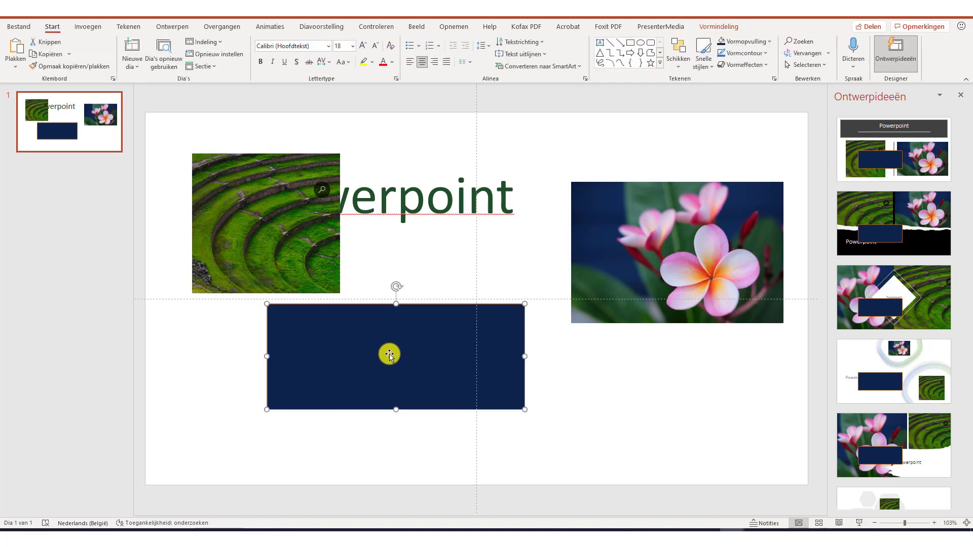
{"action": "left_click", "coordinate": [718, 26]}
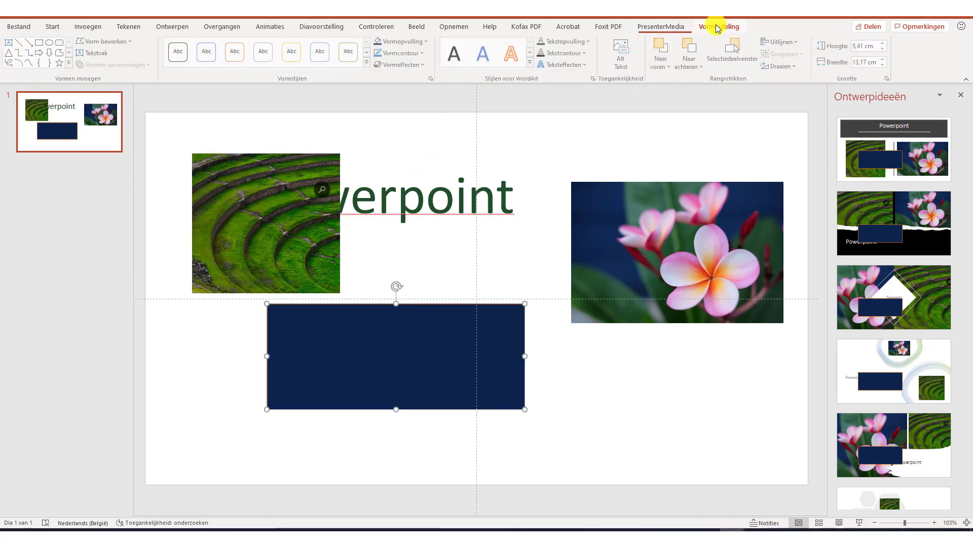
{"action": "left_click", "coordinate": [428, 46]}
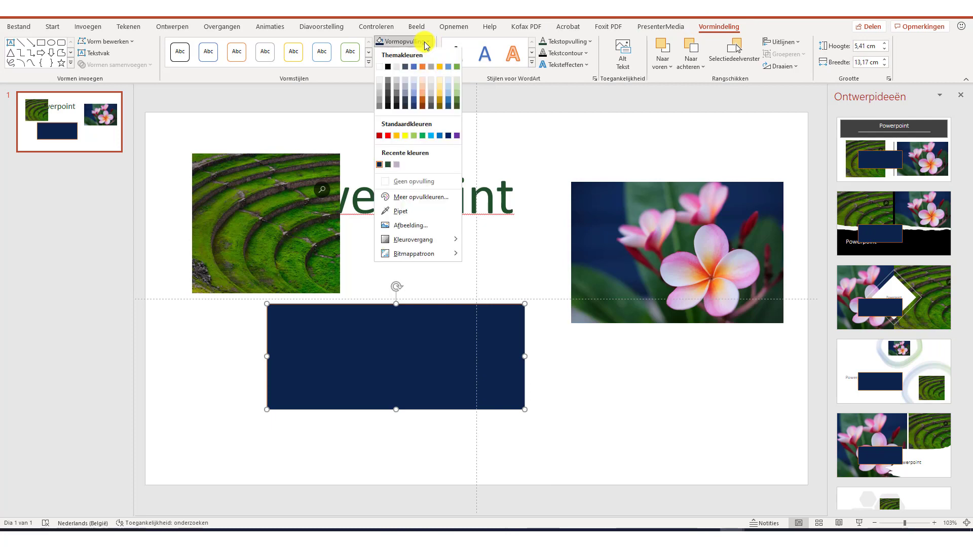
{"action": "left_click", "coordinate": [412, 215]}
{"action": "left_click", "coordinate": [295, 255]}
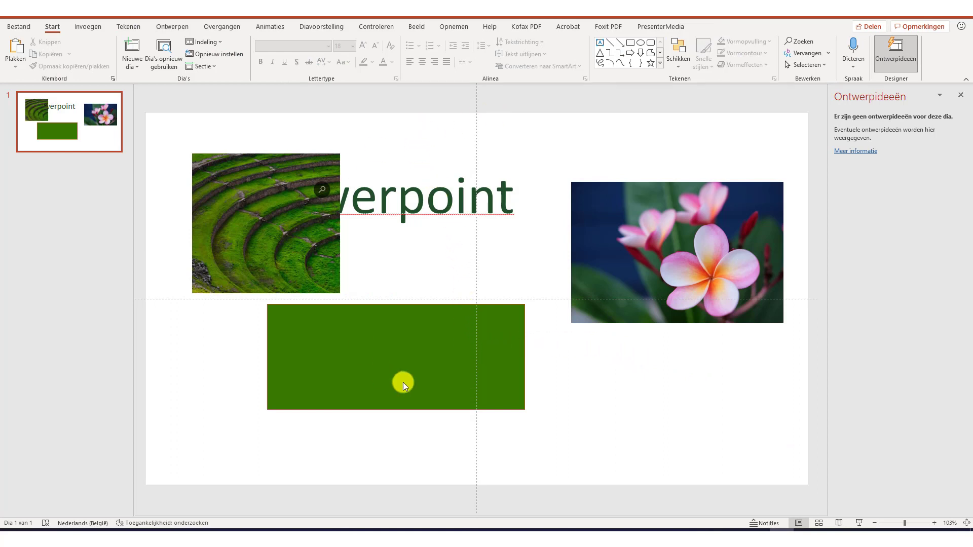
Open the Kleuren dialog for the rectangle fill, showing green RGB 56, 120, 0 (#387800).
{"action": "left_click", "coordinate": [338, 325]}
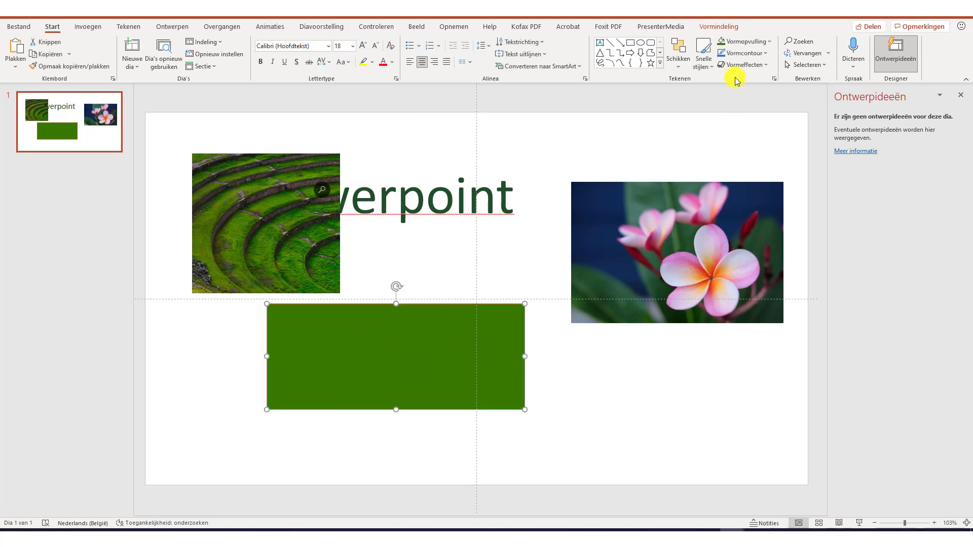
{"action": "left_click", "coordinate": [755, 41]}
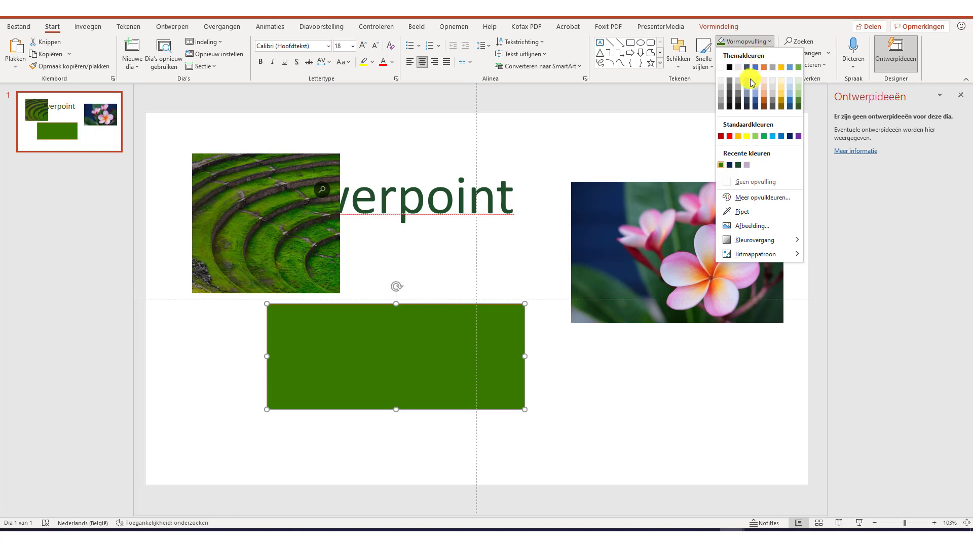
{"action": "left_click", "coordinate": [748, 213]}
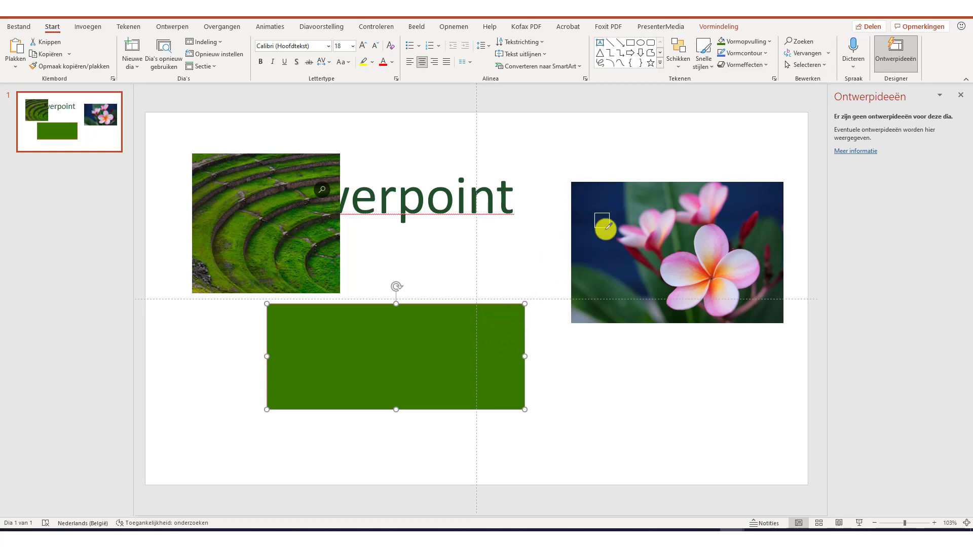
{"action": "left_click", "coordinate": [768, 44]}
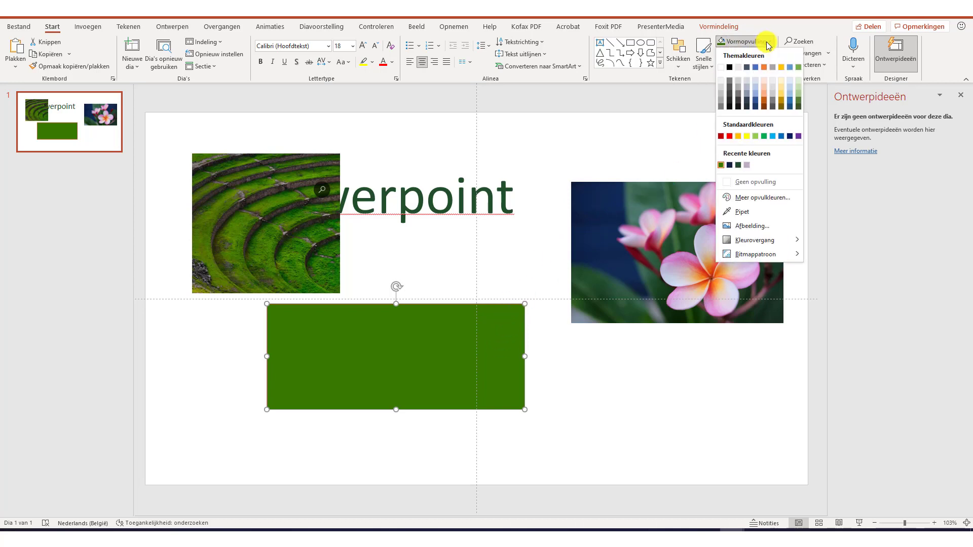
{"action": "left_click", "coordinate": [746, 197]}
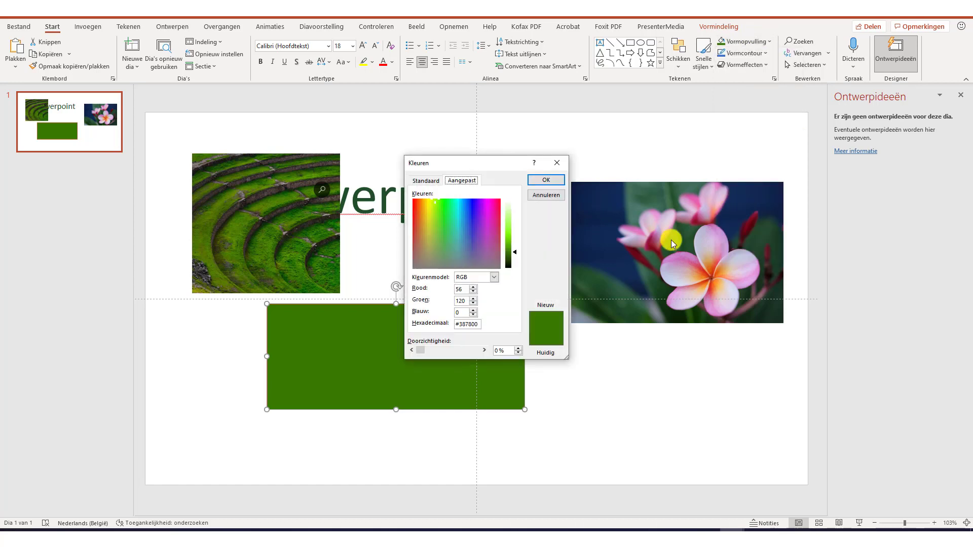